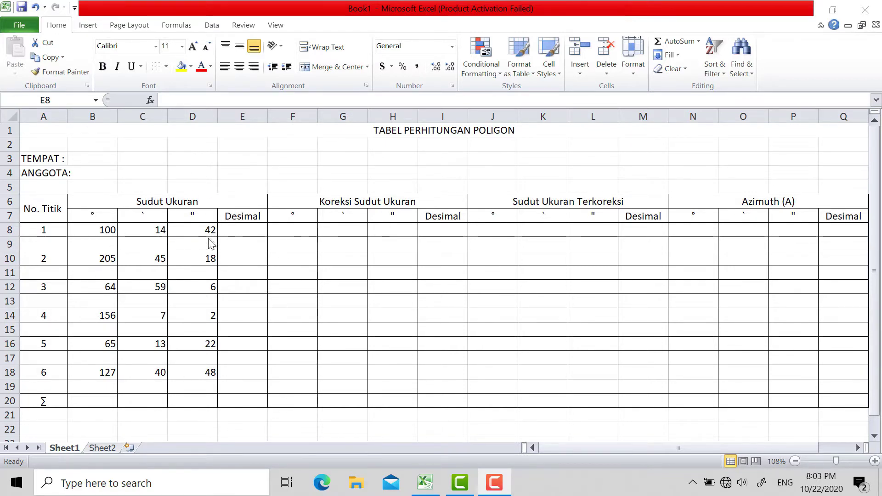
# - Enter the formula =B8+C8/60+D8/3600 in E8 to convert point 1's measured angle to decimal degrees
pyautogui.click(244, 234)
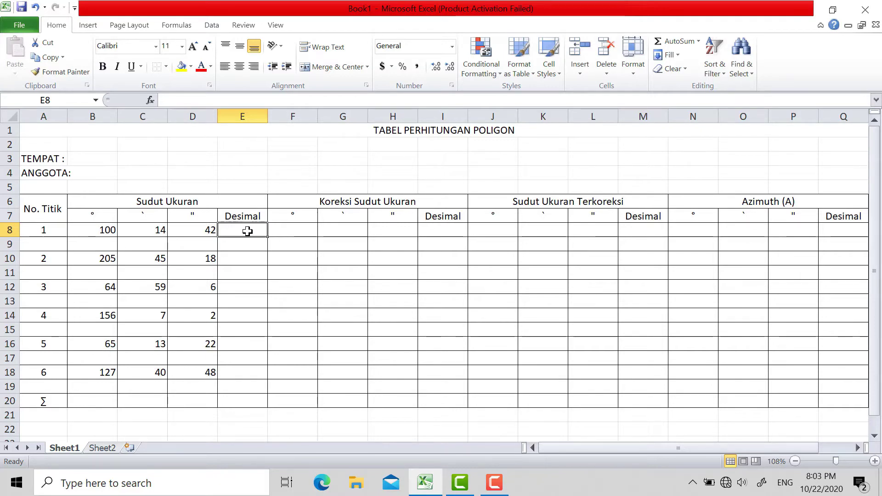
pyautogui.write('=')
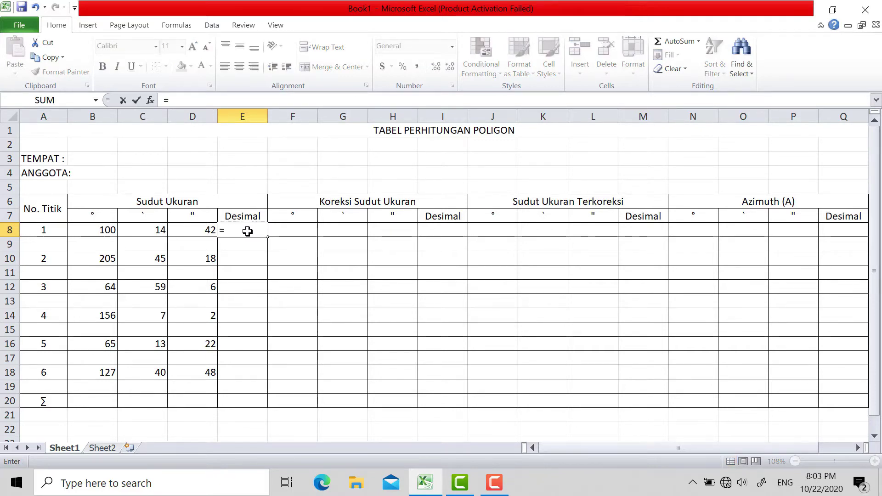
pyautogui.click(108, 235)
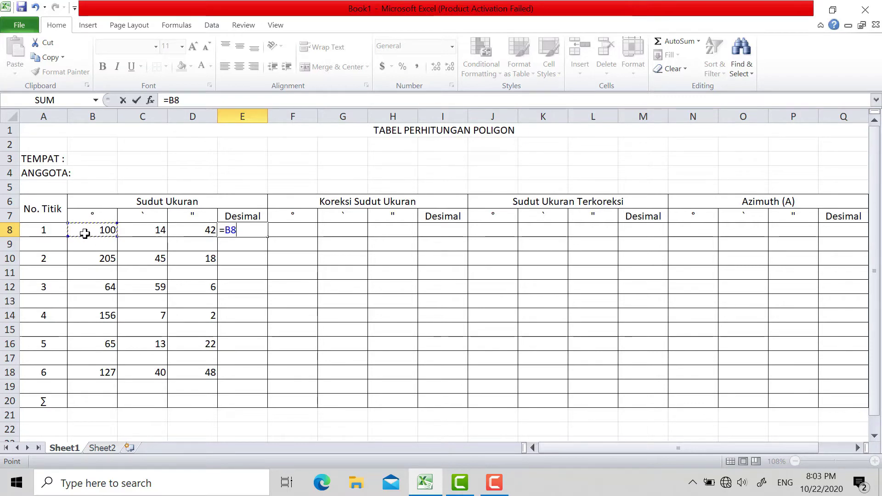
pyautogui.write('+')
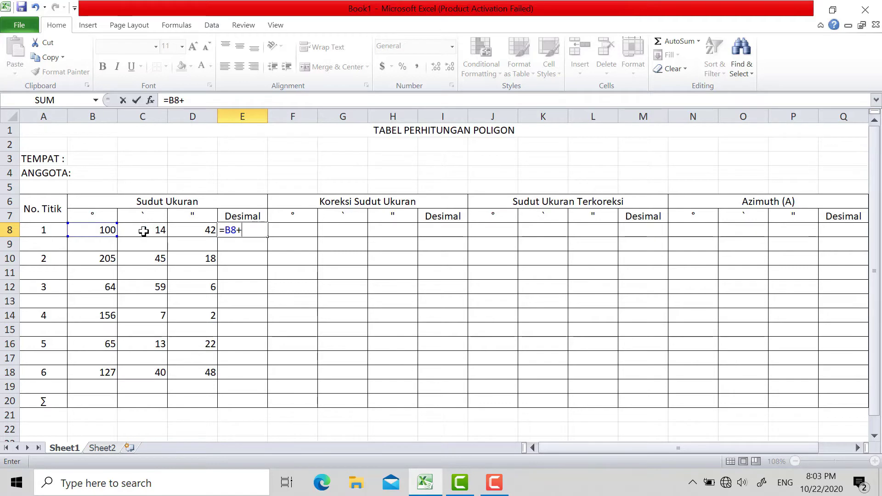
pyautogui.click(144, 231)
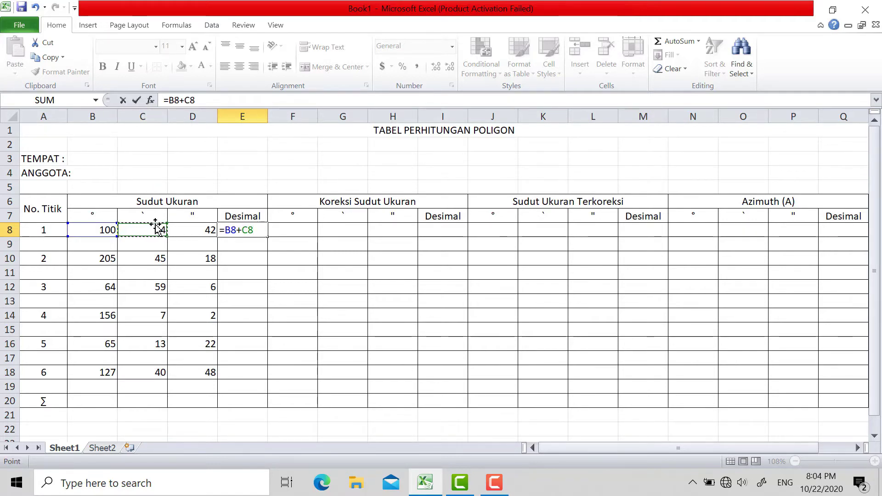
pyautogui.write('/6')
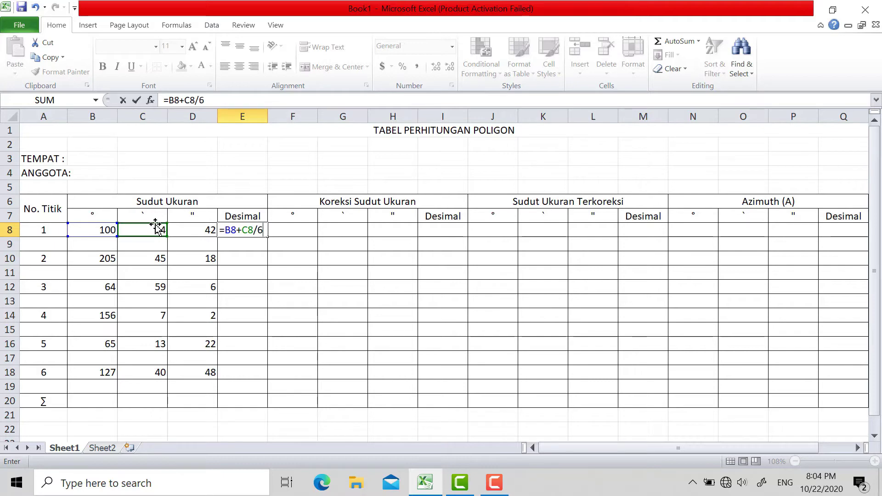
pyautogui.write('0')
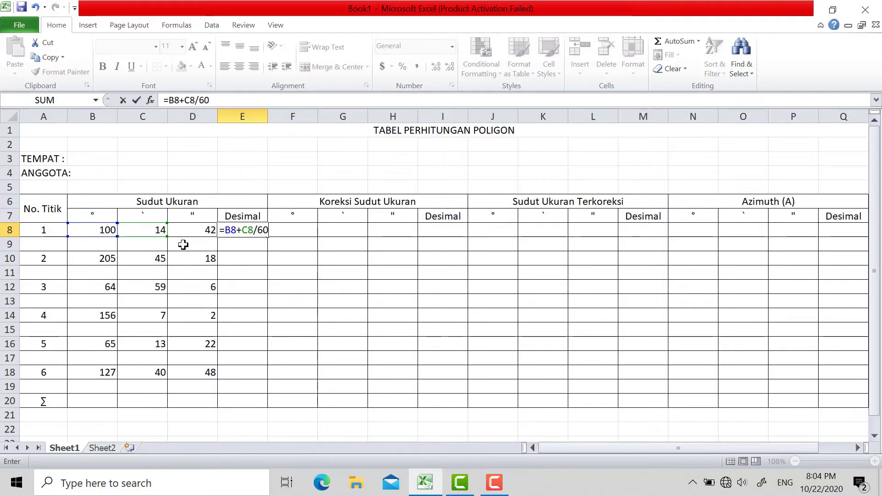
pyautogui.write('+')
pyautogui.click(210, 230)
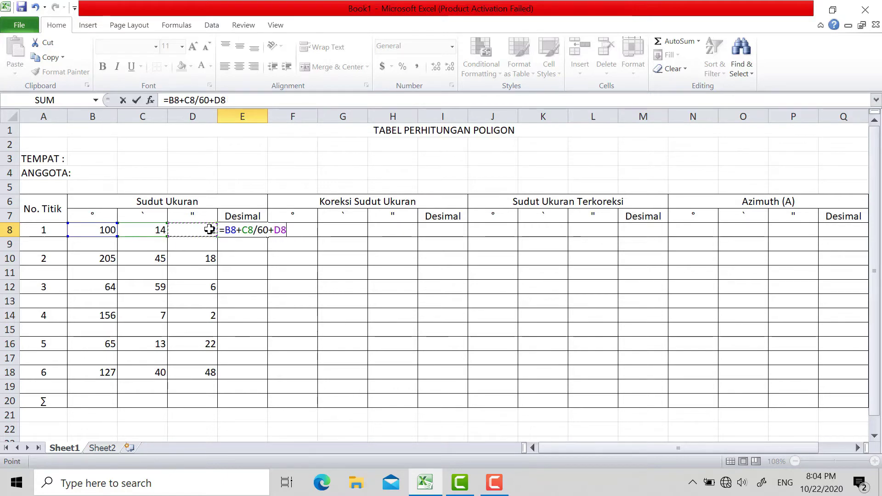
pyautogui.write('/')
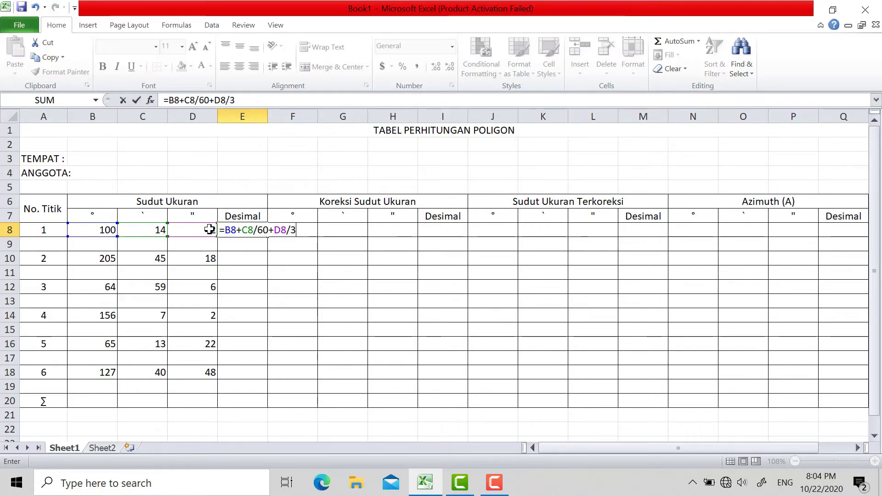
pyautogui.write('3600')
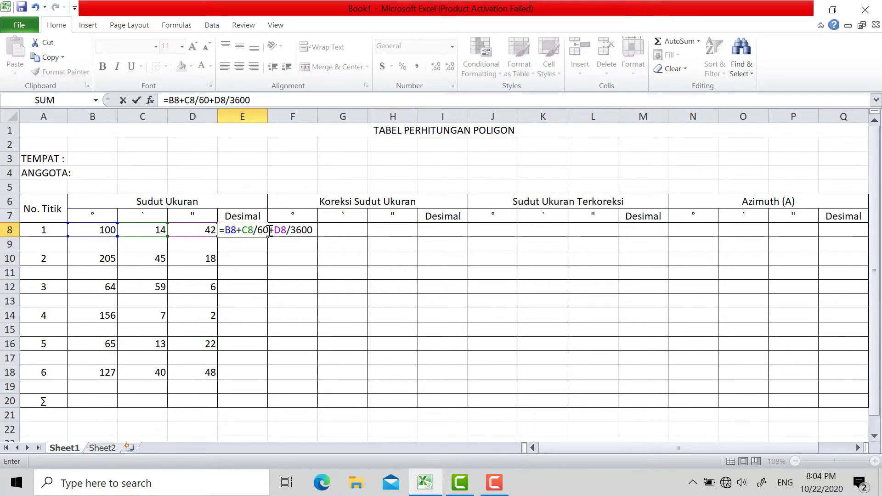
pyautogui.press('Return')
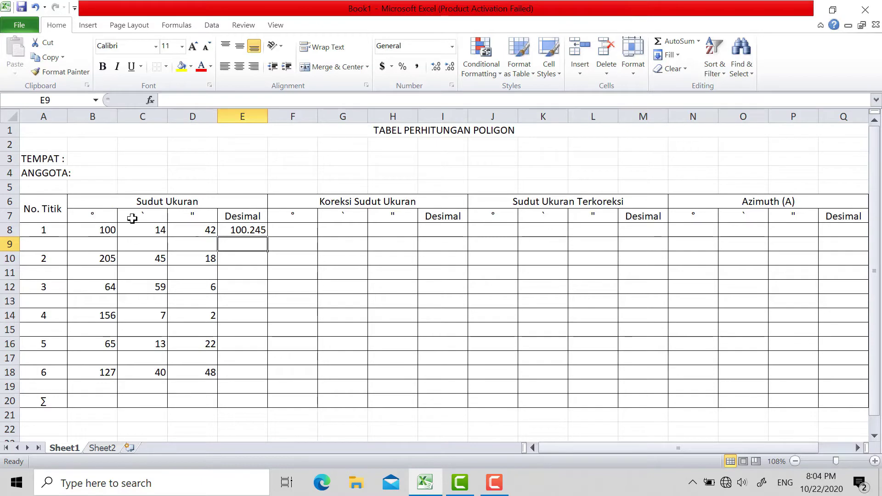
# - Copy the decimal-degree formula from E8 down through E19 and check the copied formula for point 2
pyautogui.click(247, 229)
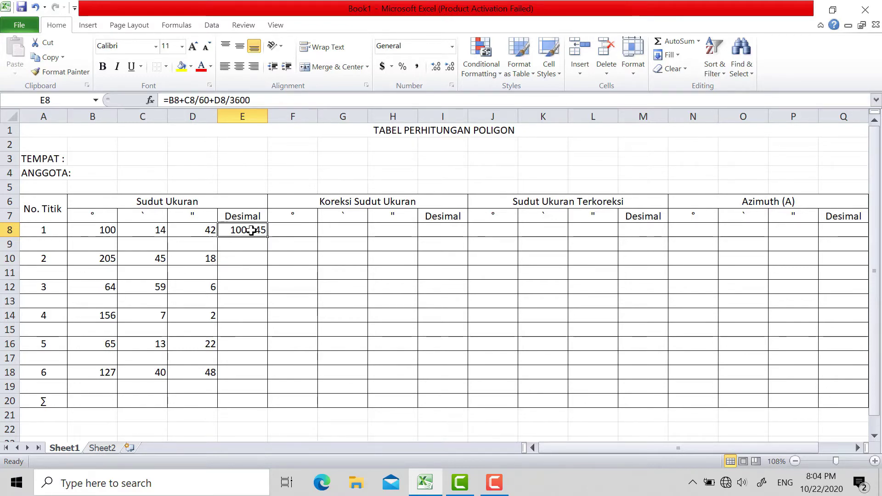
pyautogui.moveTo(251, 232); pyautogui.dragTo(249, 239)
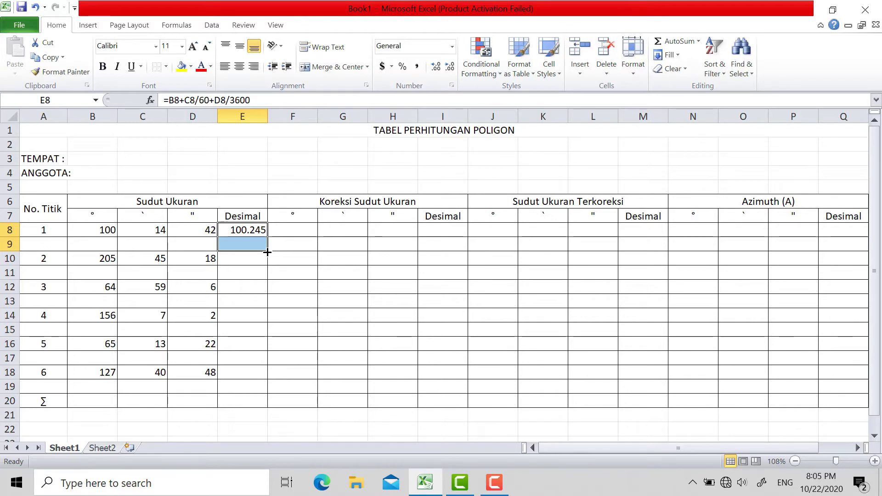
pyautogui.moveTo(267, 252); pyautogui.dragTo(269, 390)
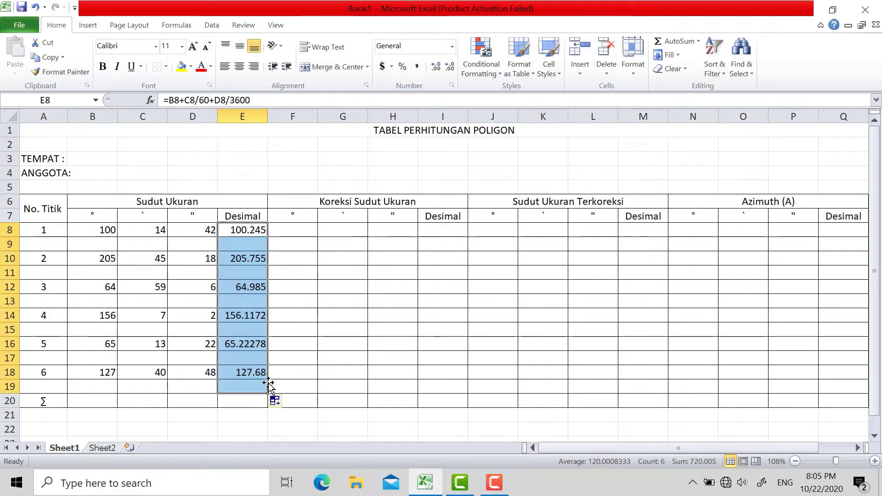
pyautogui.click(254, 257)
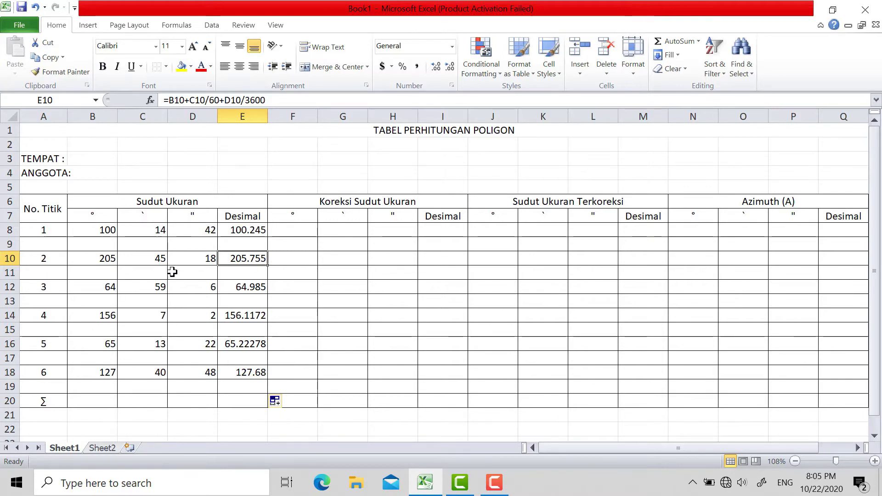
# - On Sheet2, enter =INT(E8) in B8 to extract the whole degrees of point 1's measured angle
pyautogui.click(104, 447)
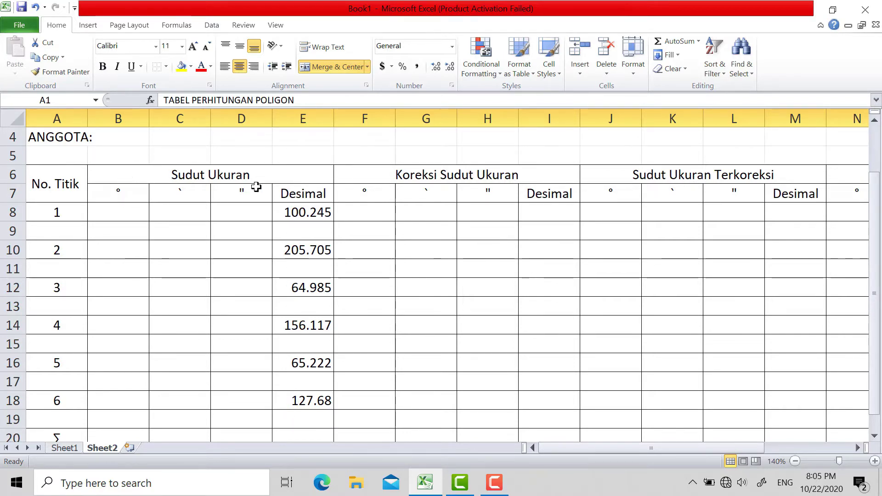
pyautogui.click(123, 214)
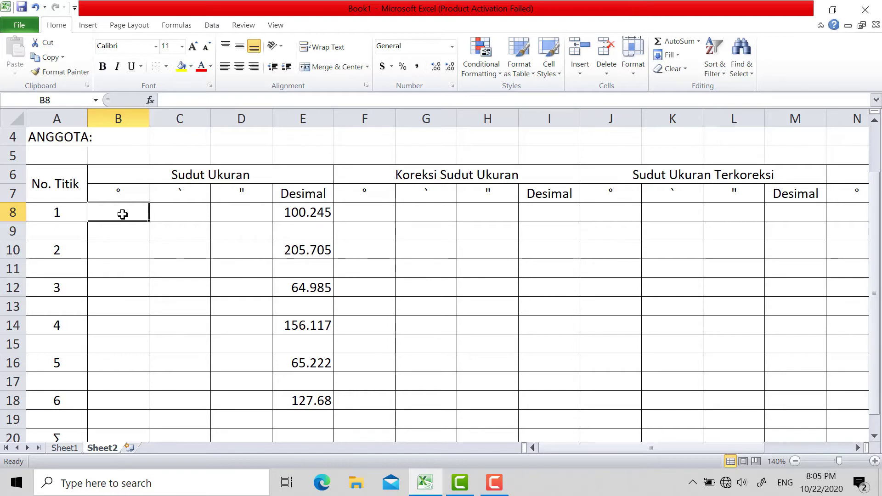
pyautogui.write('=')
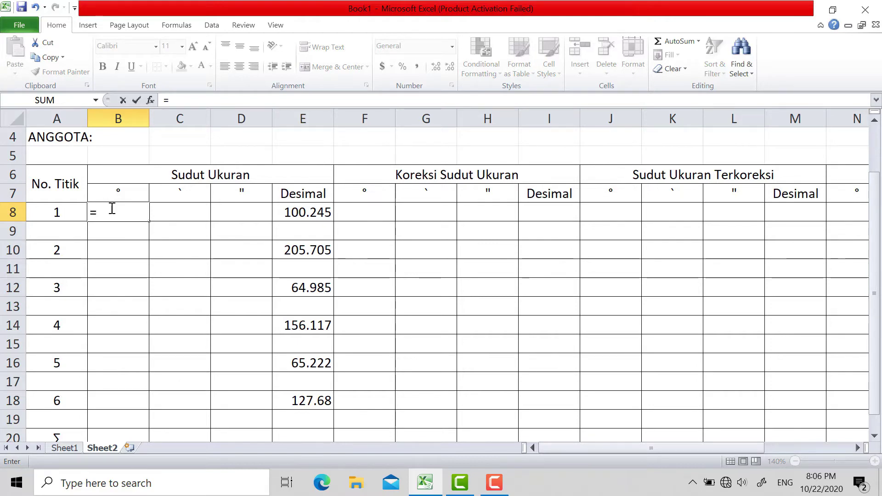
pyautogui.write('in')
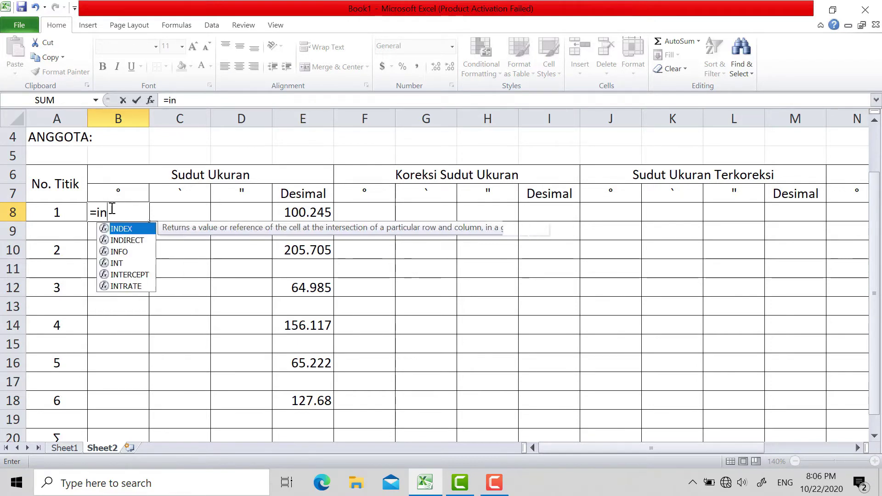
pyautogui.write('t')
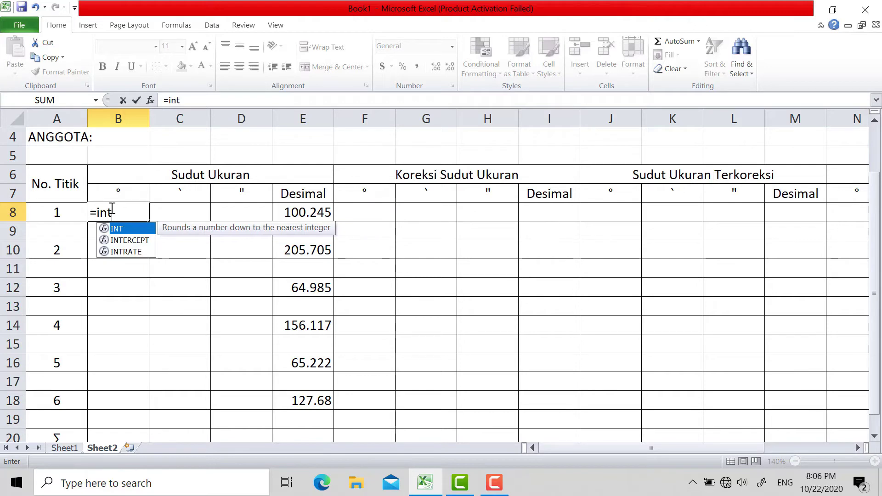
pyautogui.write('(')
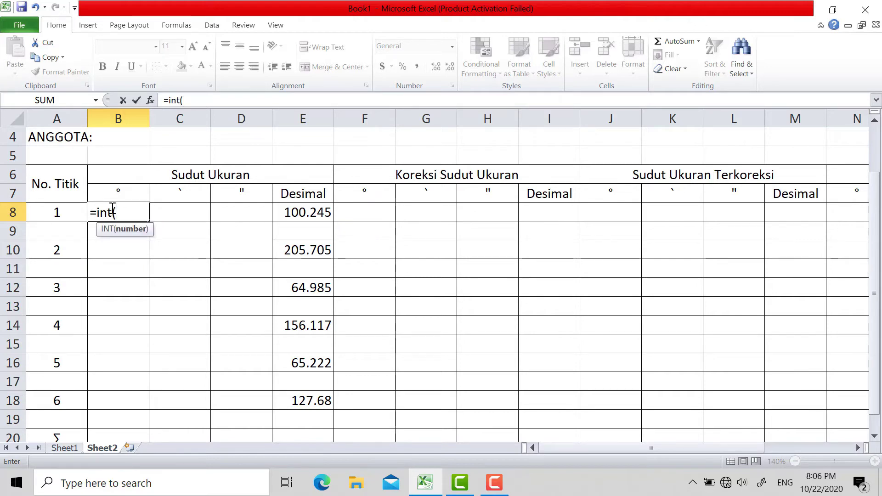
pyautogui.click(305, 214)
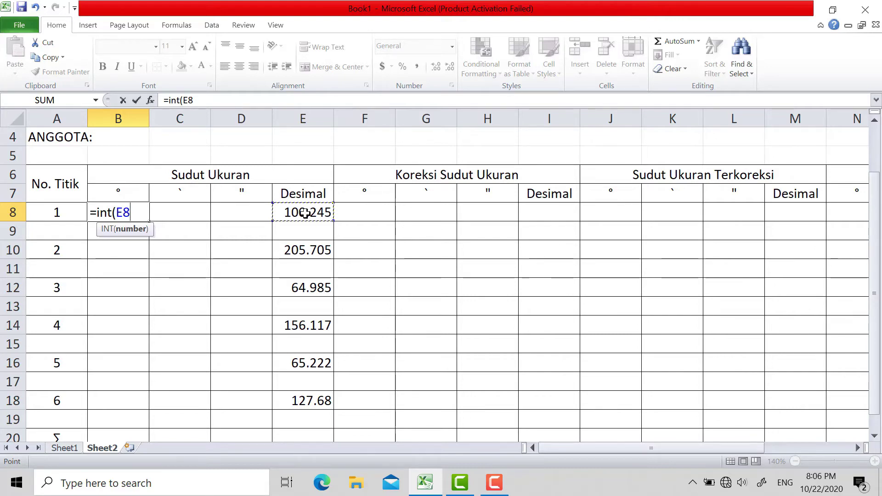
pyautogui.write(')')
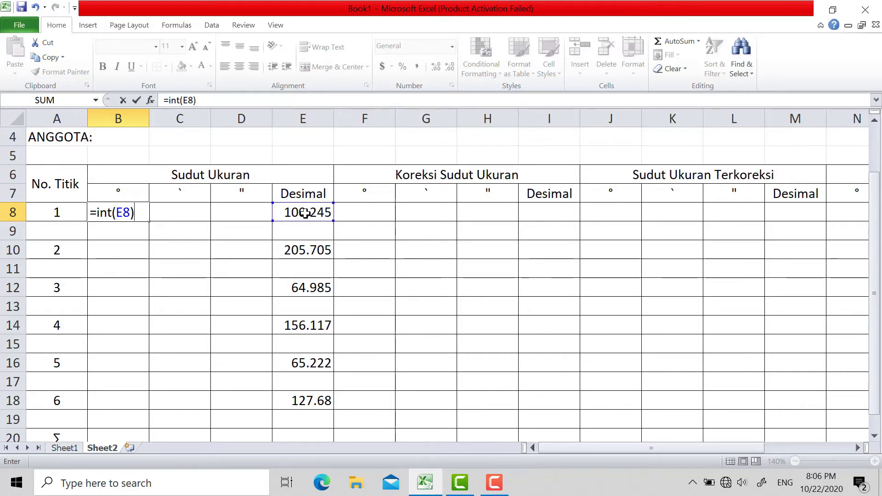
pyautogui.press('Return')
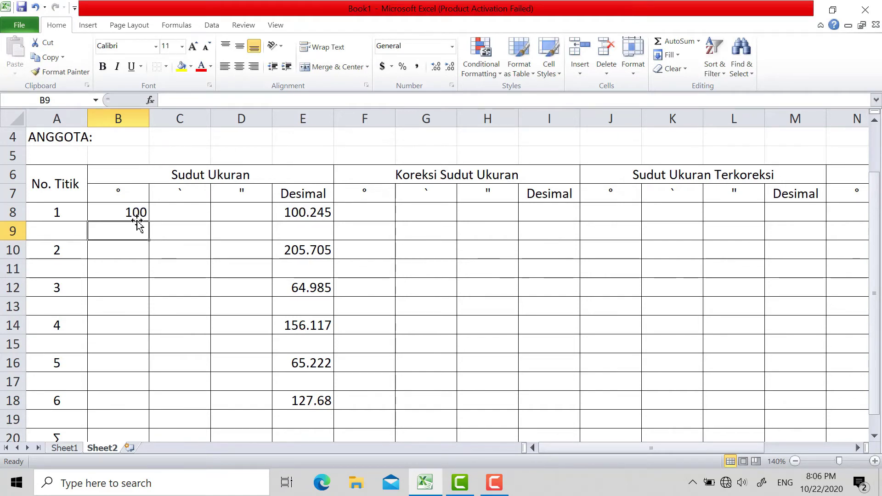
pyautogui.click(126, 210)
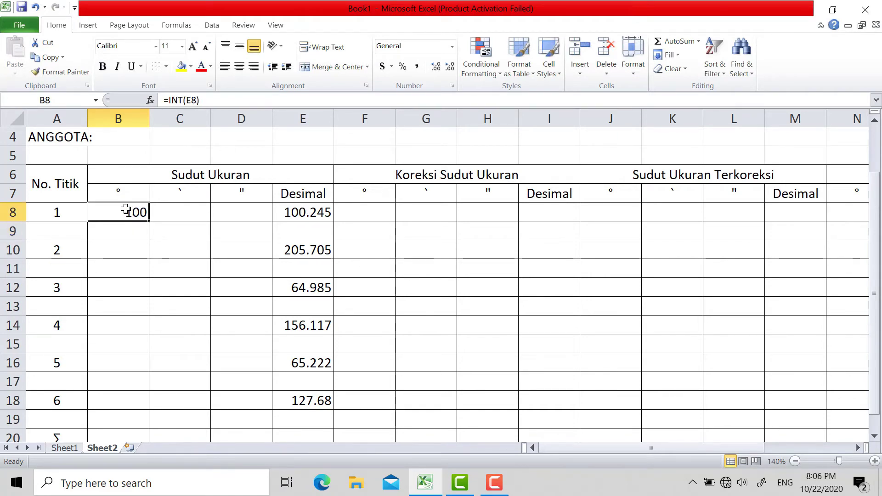
# - Enter =INT(E8*60-B8*60) in C8 to extract the whole minutes of point 1's measured angle
pyautogui.click(183, 214)
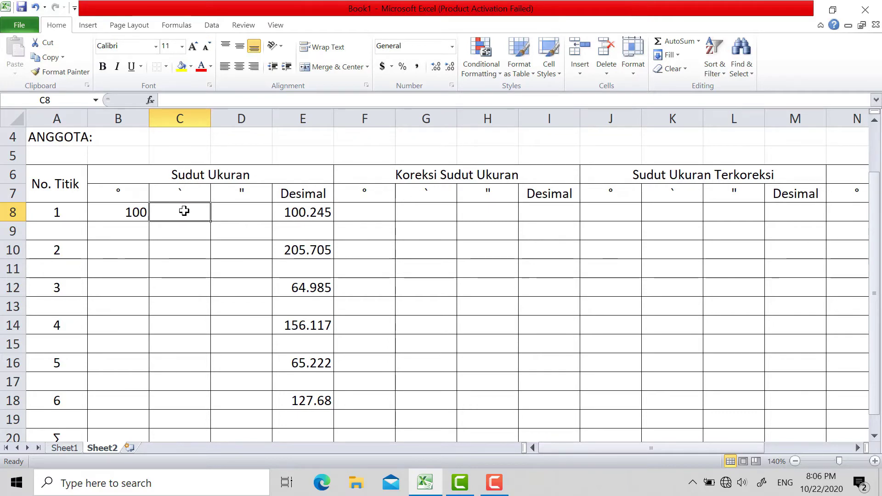
pyautogui.write('=')
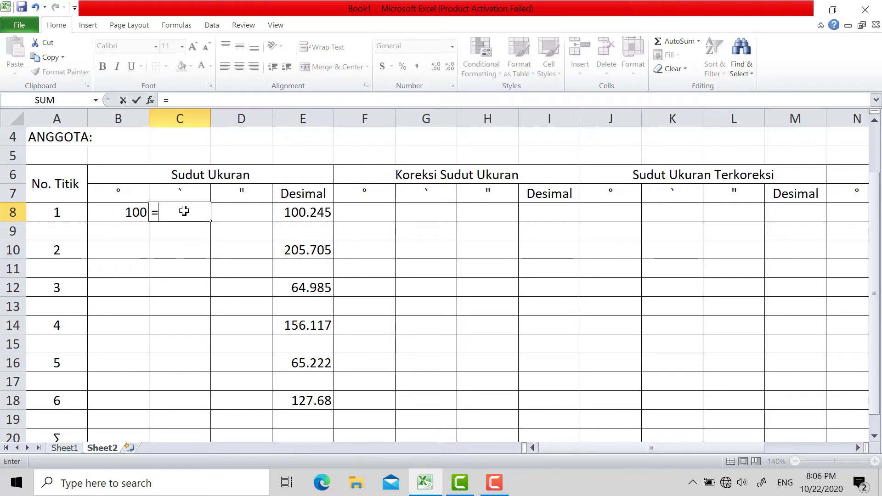
pyautogui.write('in')
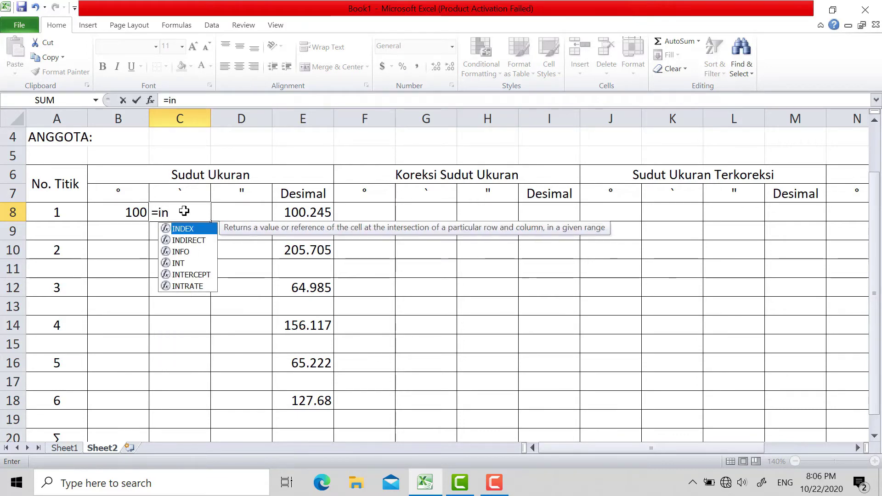
pyautogui.write('t(')
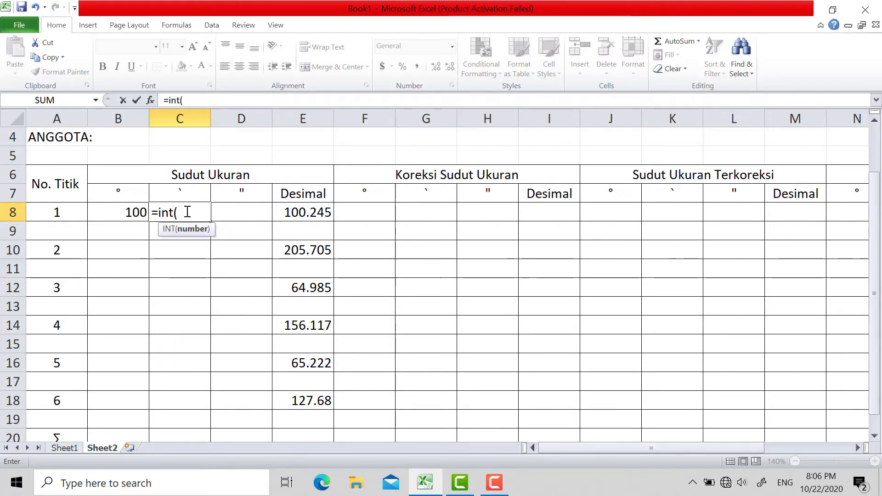
pyautogui.click(320, 215)
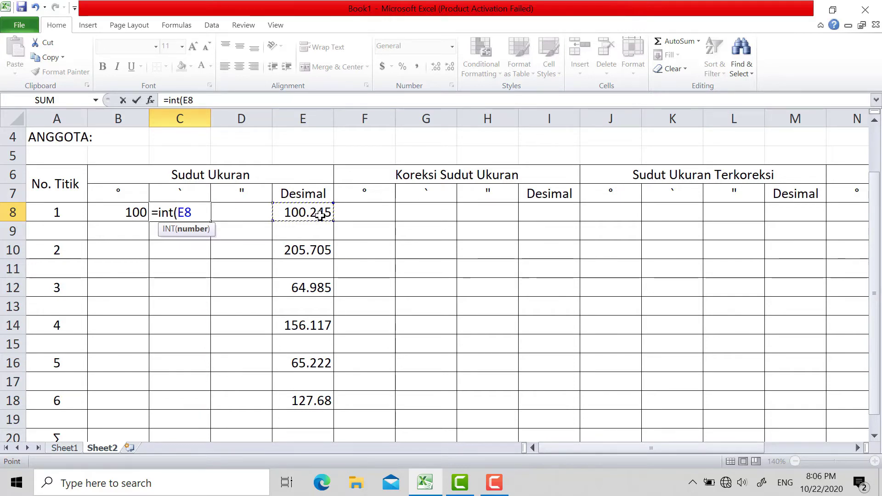
pyautogui.write('*')
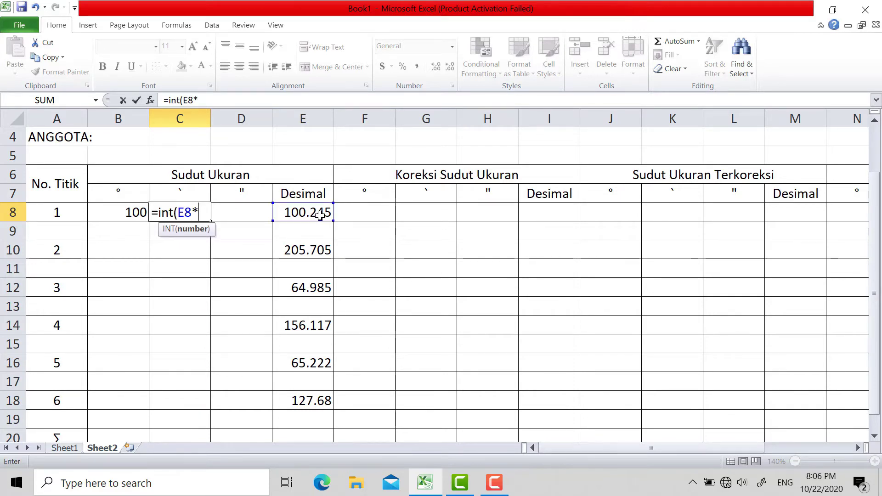
pyautogui.write('60')
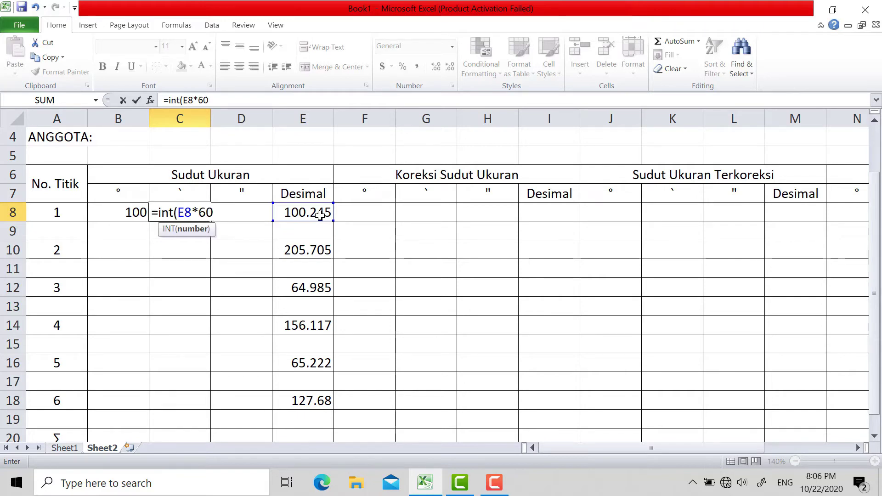
pyautogui.write('-')
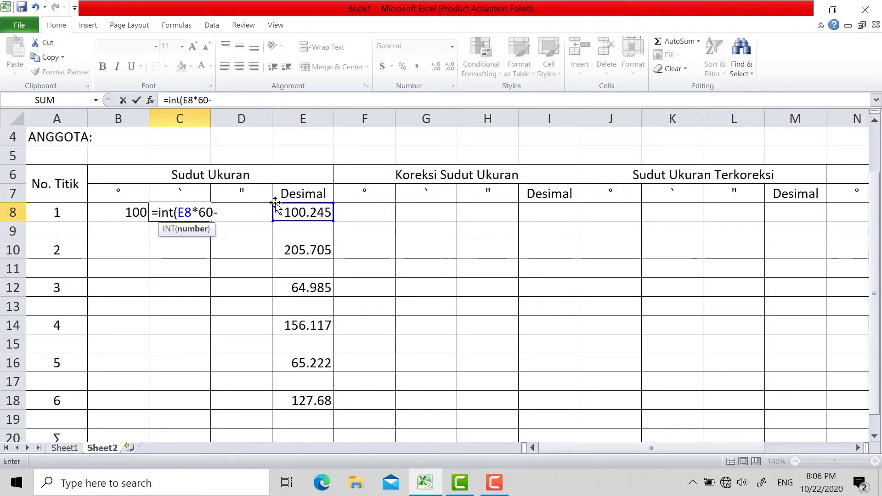
pyautogui.click(116, 213)
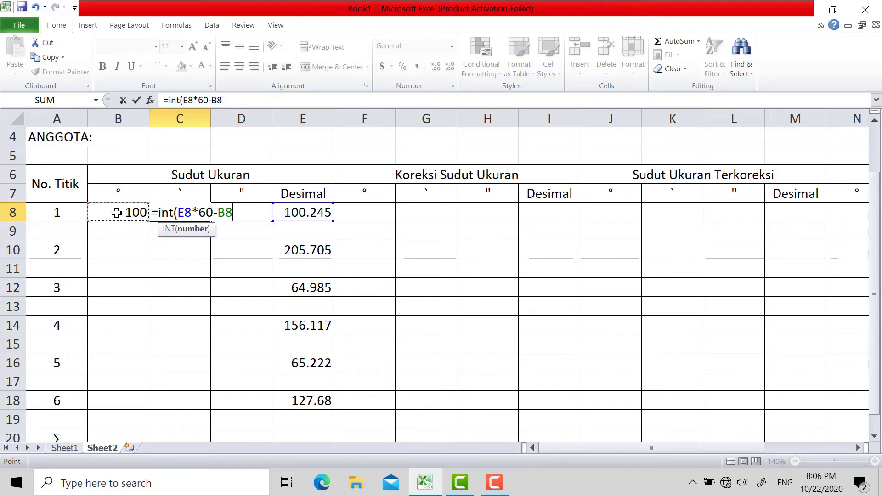
pyautogui.write('*')
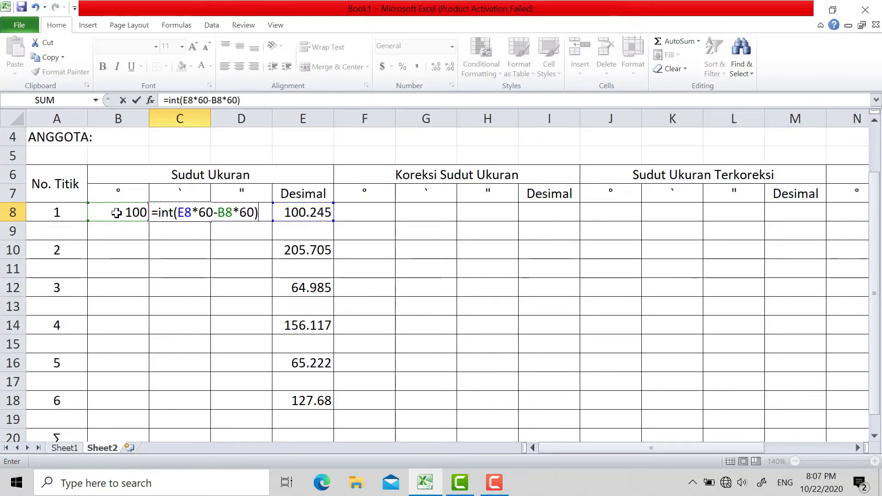
pyautogui.press('Return')
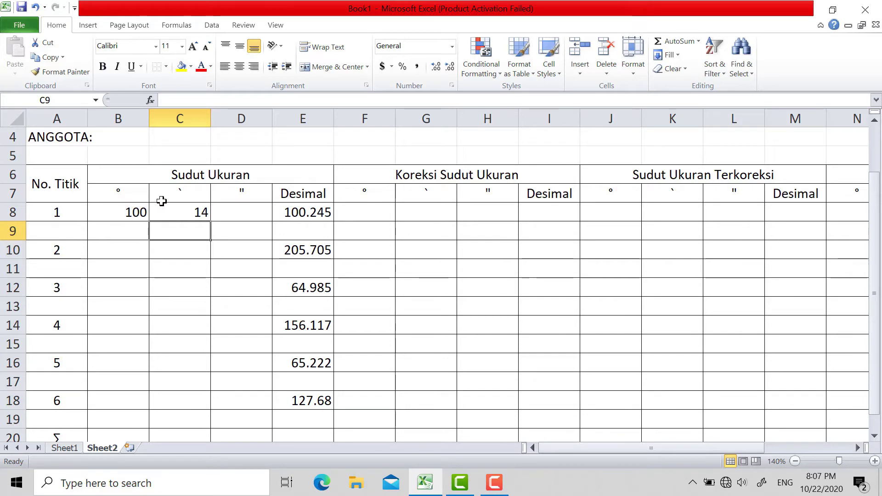
# - Enter =(E8-B8)*3600-(C8*60) in D8 to calculate the seconds of point 1's measured angle
pyautogui.click(261, 212)
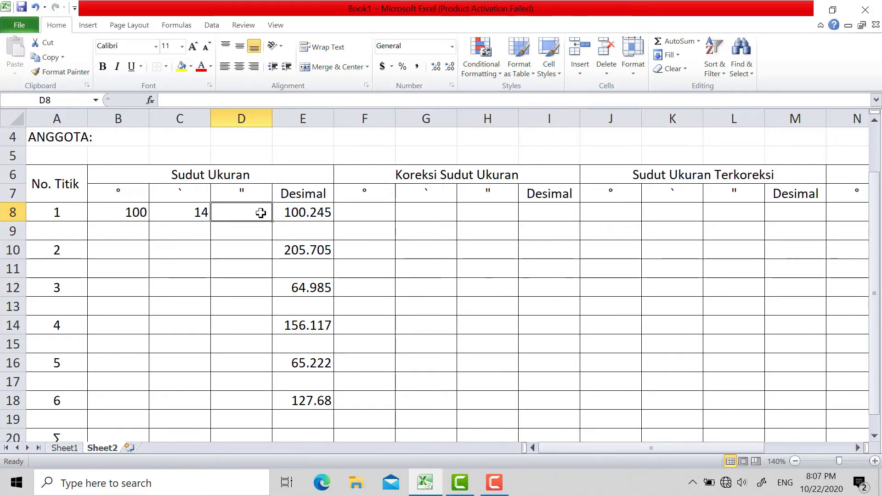
pyautogui.write('=')
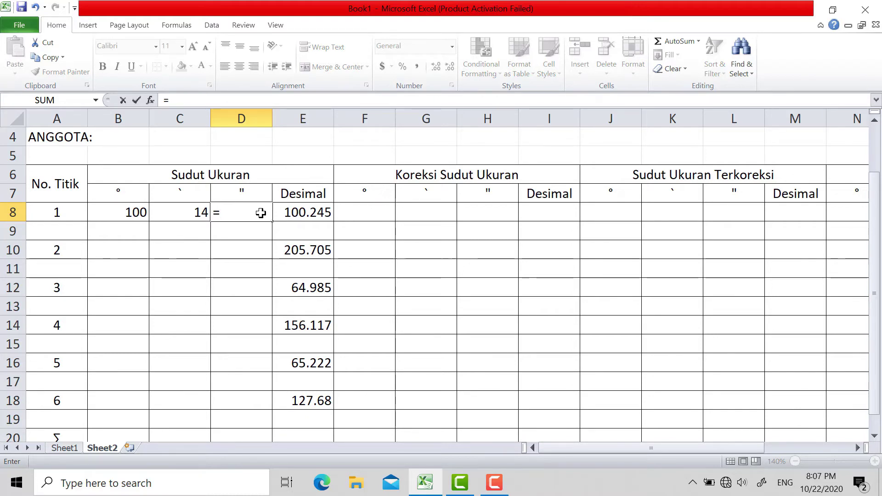
pyautogui.write('(')
pyautogui.click(308, 209)
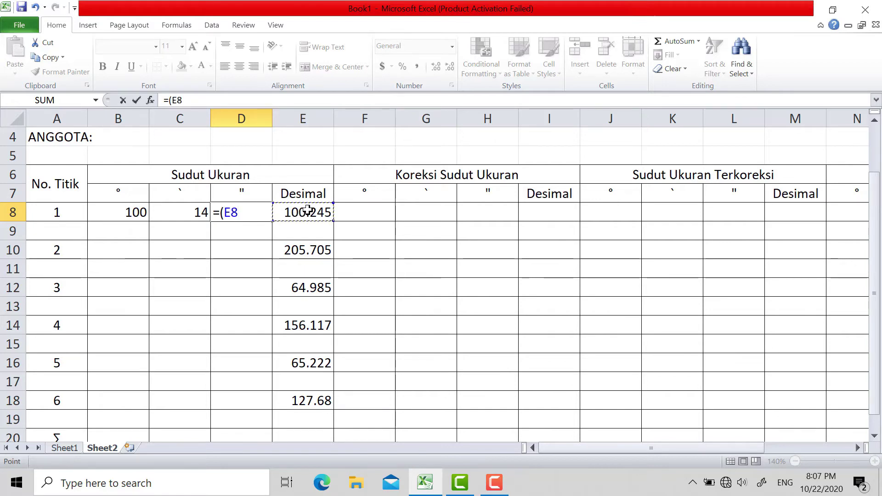
pyautogui.write('-')
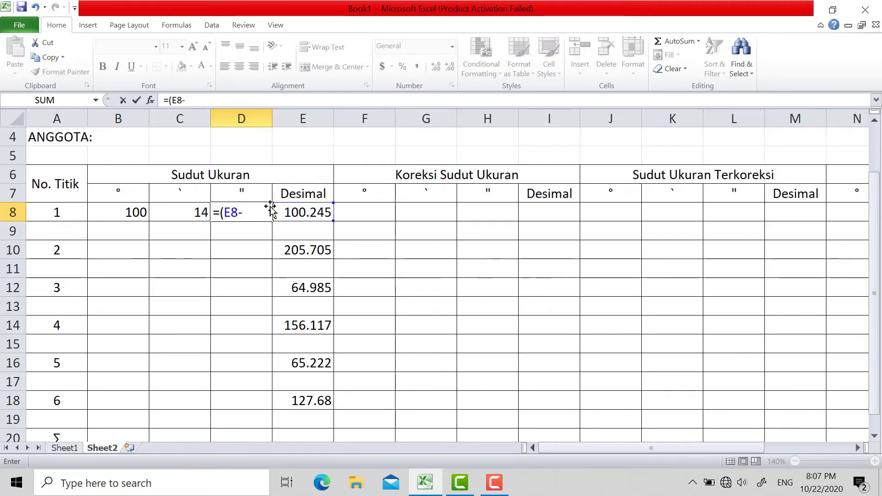
pyautogui.click(122, 211)
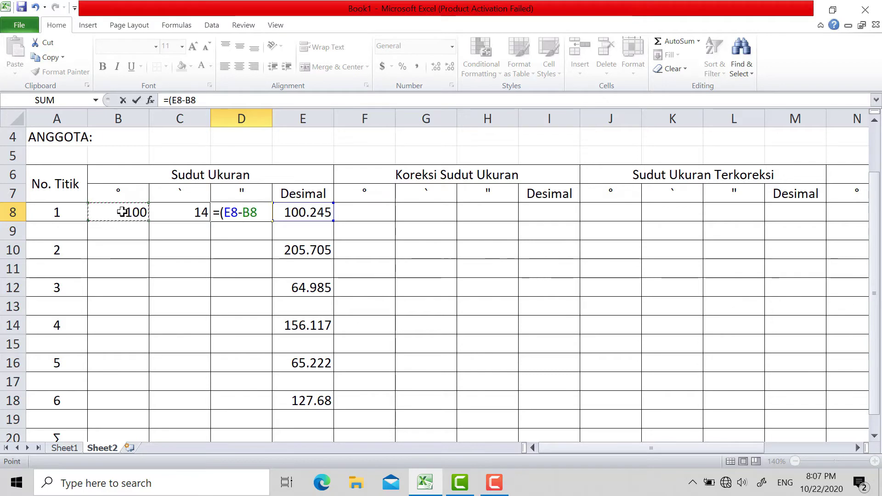
pyautogui.write(')')
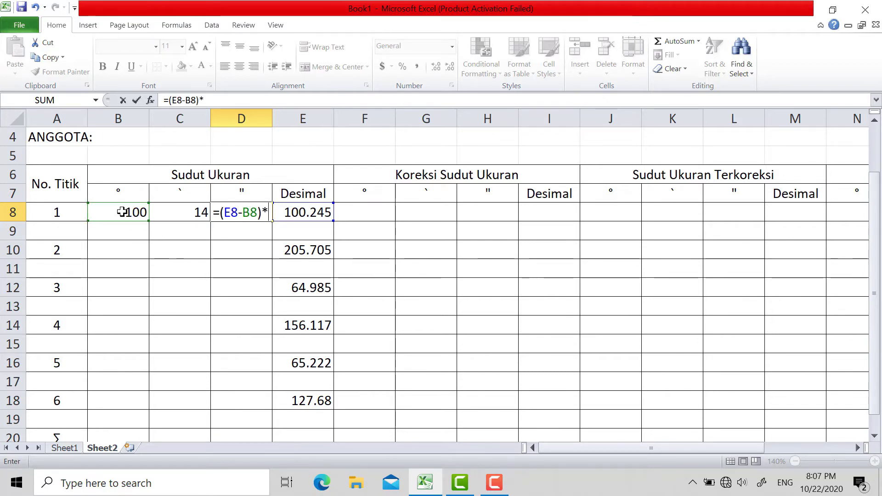
pyautogui.write('*3')
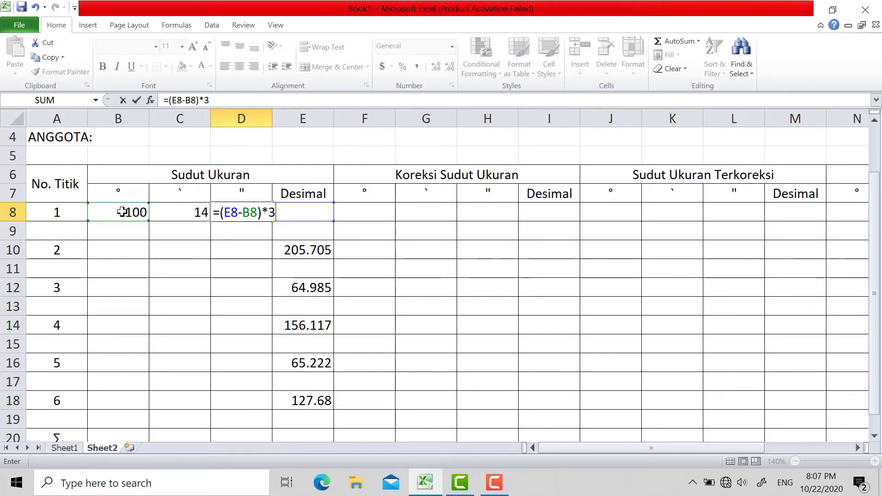
pyautogui.write('600-')
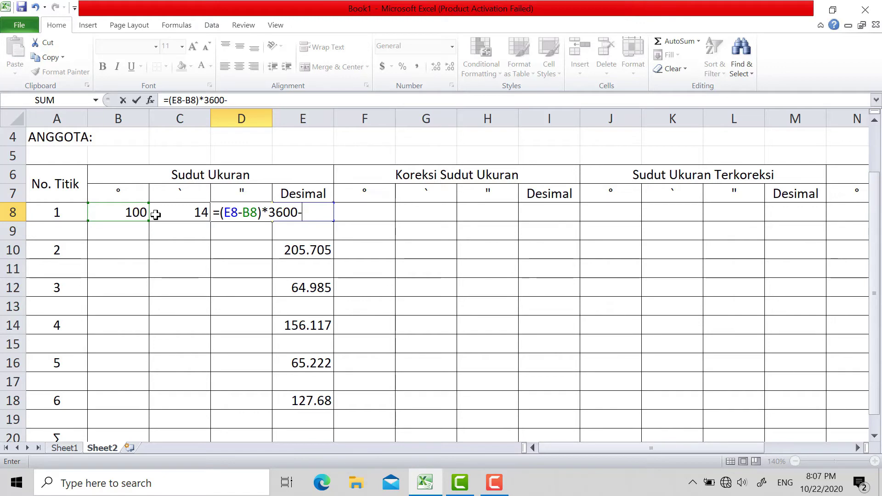
pyautogui.write('(')
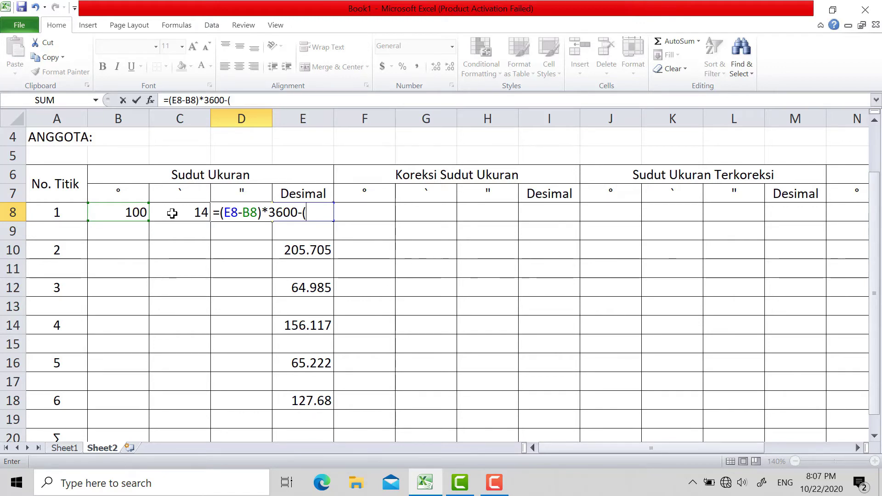
pyautogui.click(172, 213)
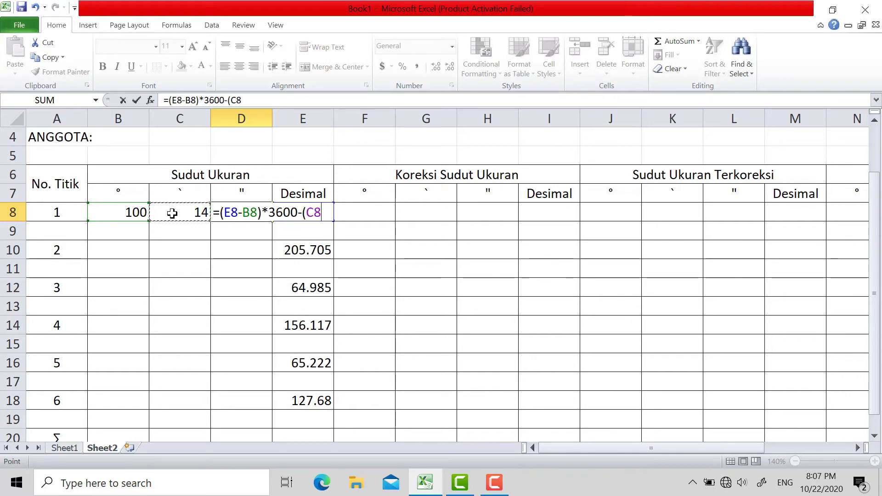
pyautogui.write('*6')
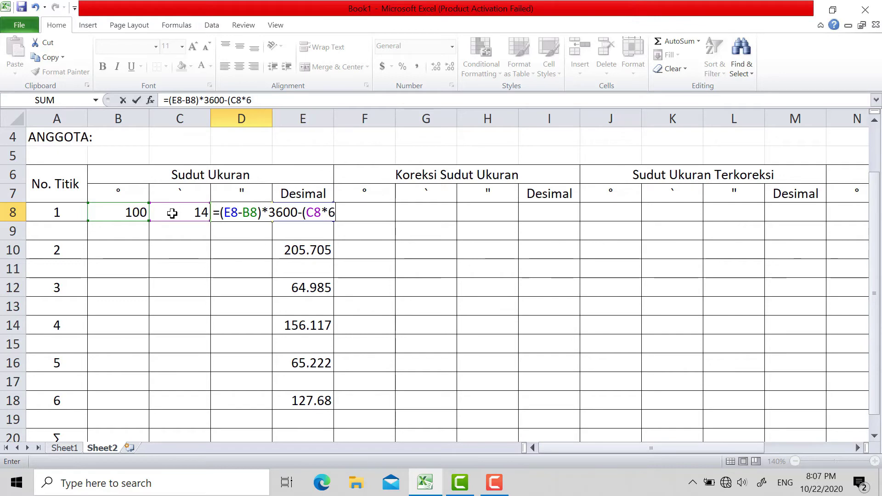
pyautogui.write('0')
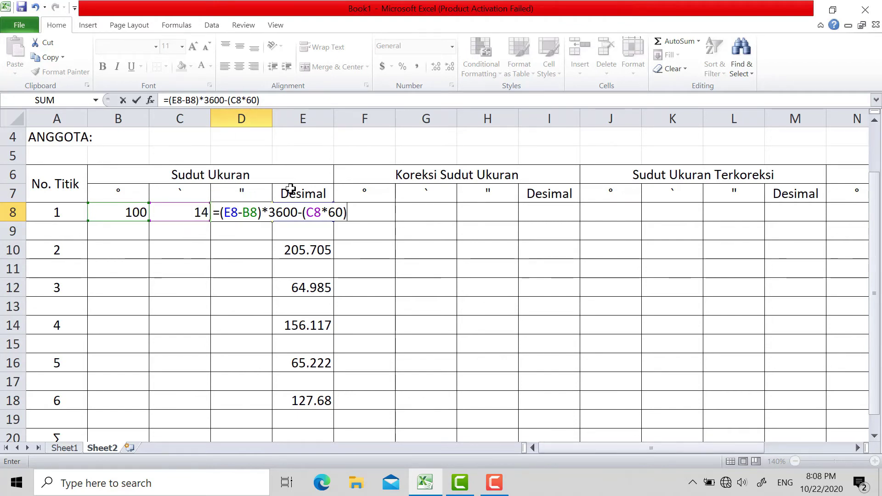
pyautogui.press('Return')
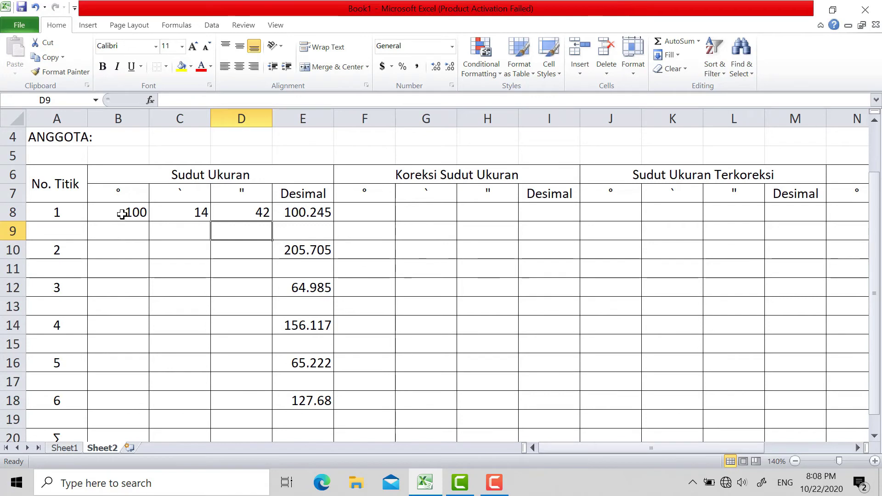
# - Copy the degree, minute and second formulas from row 8, together with blank row 9, down through row 19, and open E18's contents
pyautogui.moveTo(122, 213); pyautogui.dragTo(245, 226)
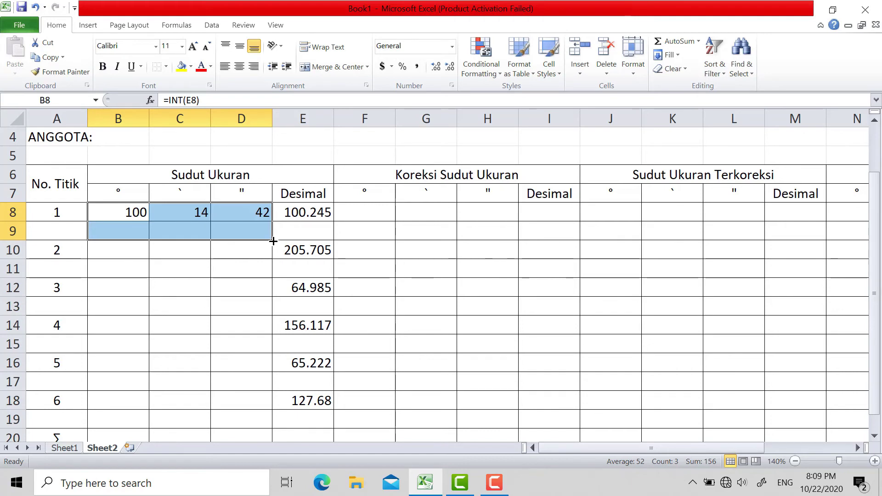
pyautogui.moveTo(273, 242); pyautogui.dragTo(266, 424)
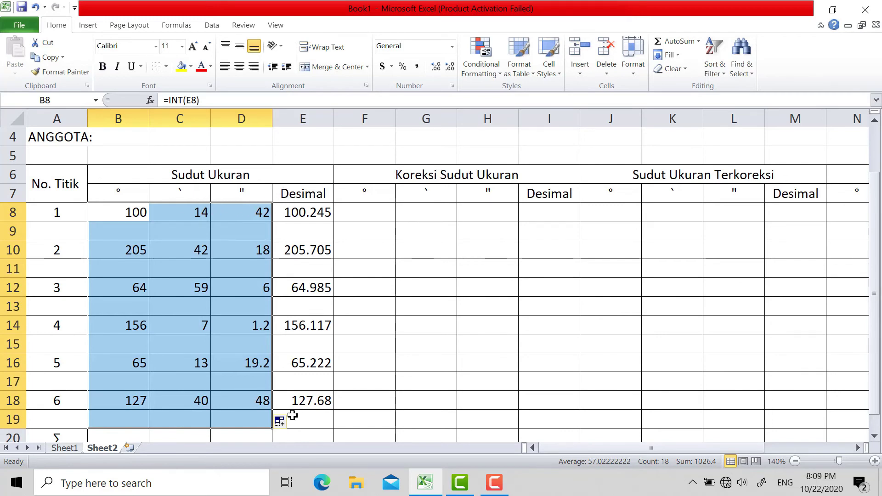
pyautogui.doubleClick(326, 395)
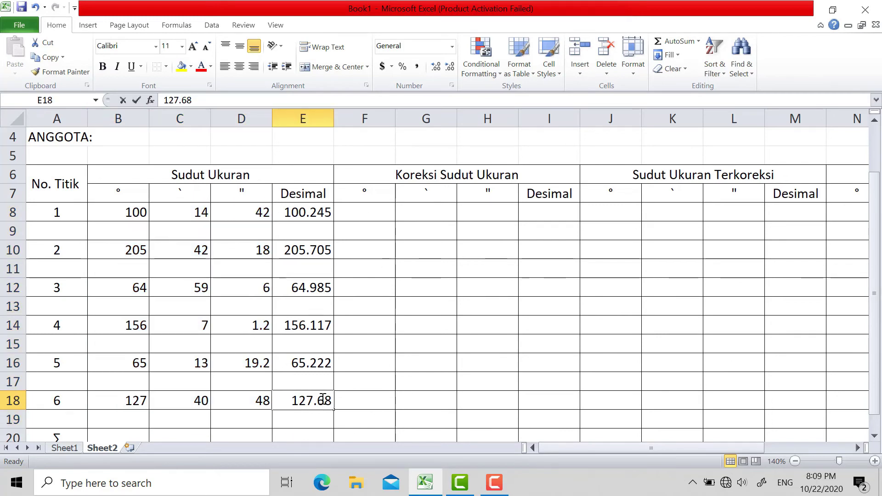